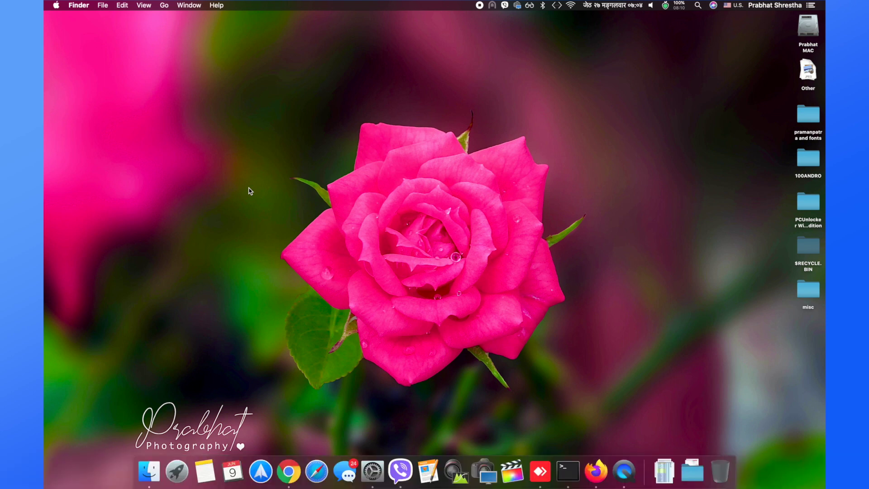
{"action": "left_click", "coordinate": [290, 473]}
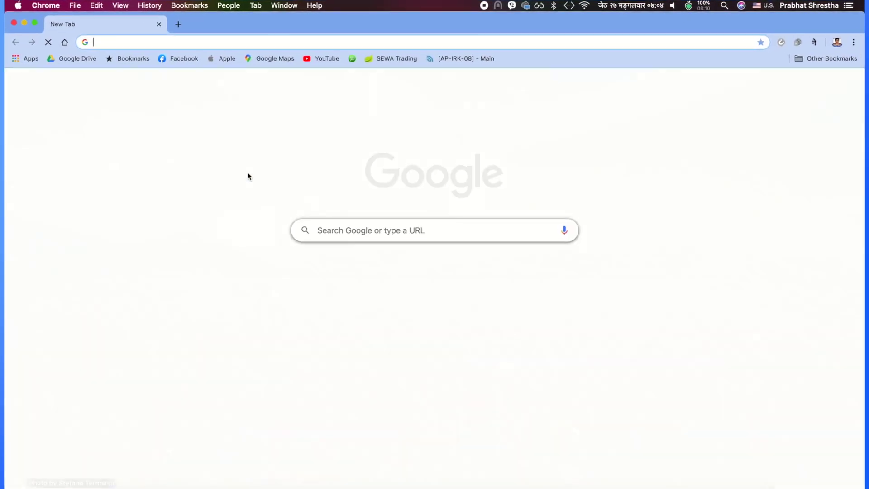
{"action": "type", "text": "www."}
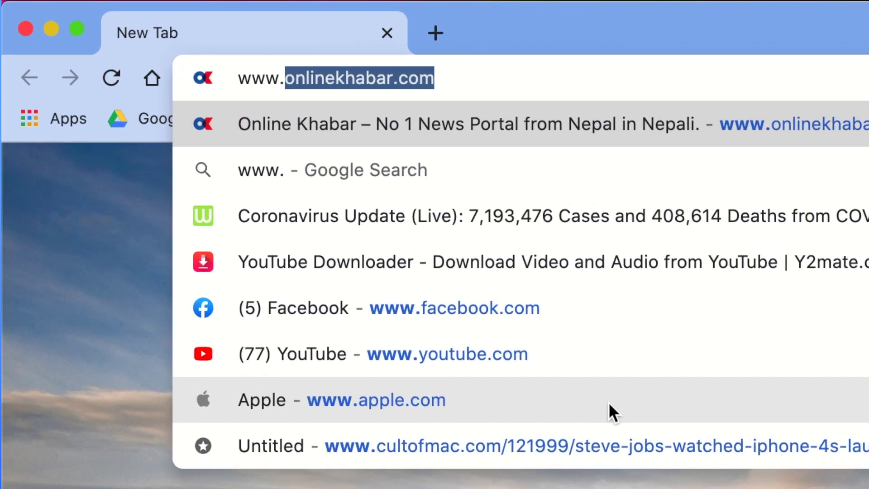
{"action": "type", "text": "unscreen.com"}
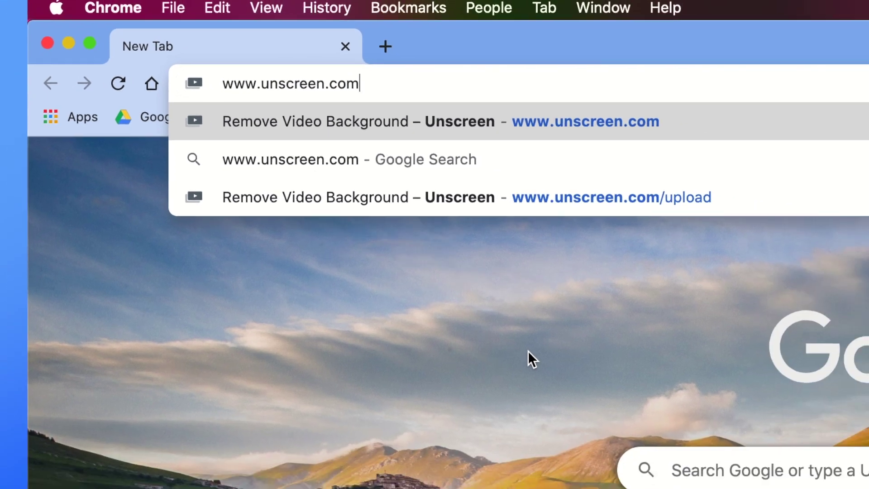
{"action": "key", "text": "Return"}
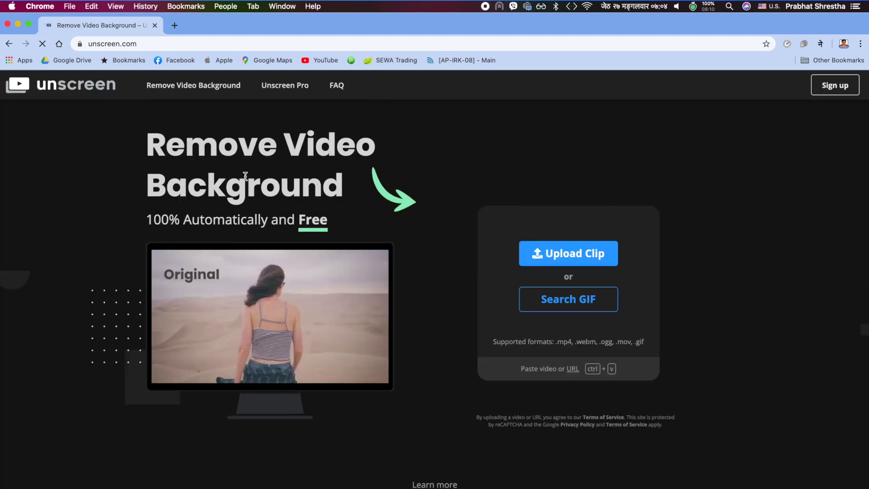
- Upload Untitled Project 5.mp4 from the Desktop to Unscreen for background removal
{"action": "left_click", "coordinate": [541, 258]}
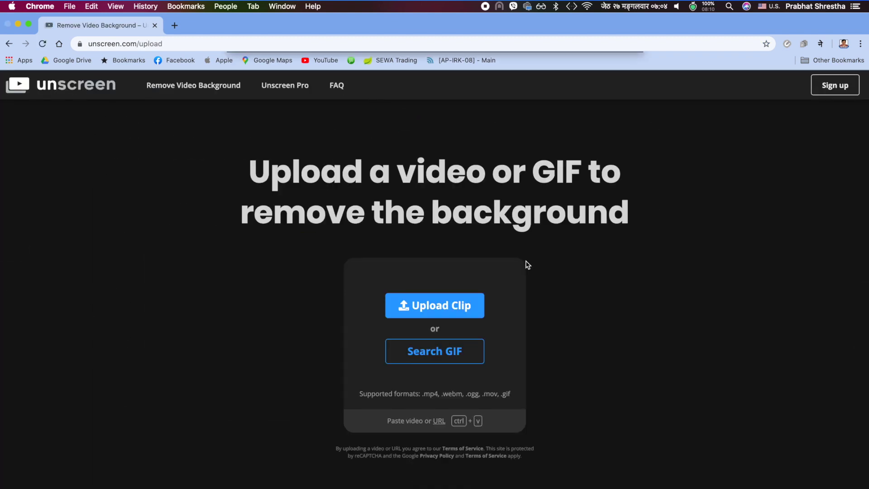
{"action": "left_click", "coordinate": [460, 306]}
{"action": "scroll", "coordinate": [504, 202], "scroll_direction": "down", "scroll_amount": 5}
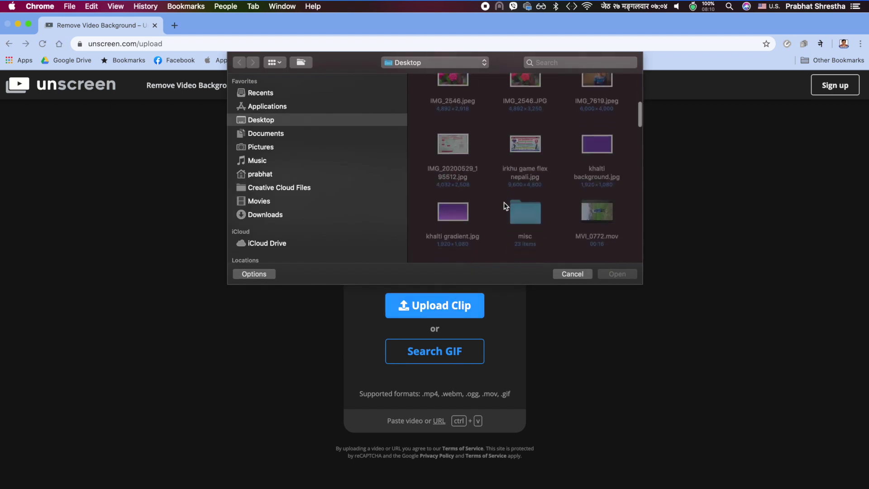
{"action": "scroll", "coordinate": [504, 203], "scroll_direction": "down", "scroll_amount": 5}
{"action": "scroll", "coordinate": [504, 203], "scroll_direction": "down", "scroll_amount": 3}
{"action": "scroll", "coordinate": [504, 202], "scroll_direction": "down", "scroll_amount": 3}
{"action": "scroll", "coordinate": [504, 202], "scroll_direction": "down", "scroll_amount": 3}
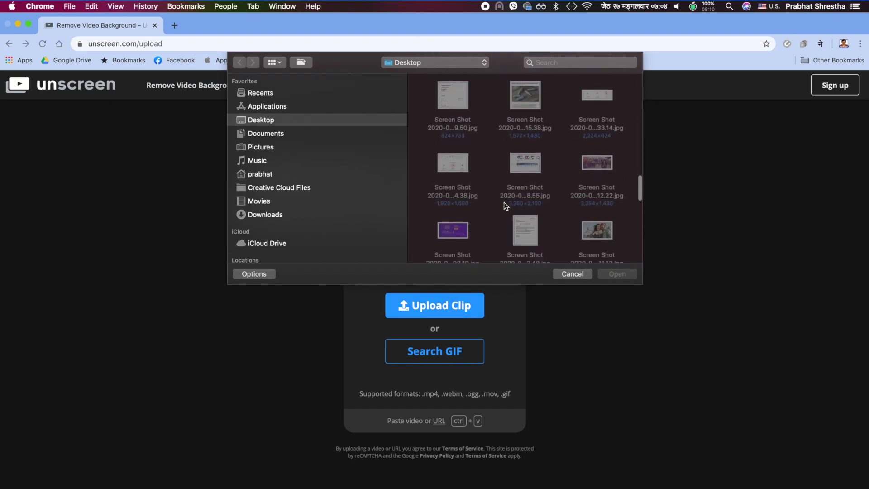
{"action": "scroll", "coordinate": [504, 202], "scroll_direction": "down", "scroll_amount": 3}
{"action": "scroll", "coordinate": [516, 192], "scroll_direction": "down", "scroll_amount": 3}
{"action": "scroll", "coordinate": [516, 195], "scroll_direction": "down", "scroll_amount": 2}
{"action": "scroll", "coordinate": [497, 217], "scroll_direction": "down", "scroll_amount": 3}
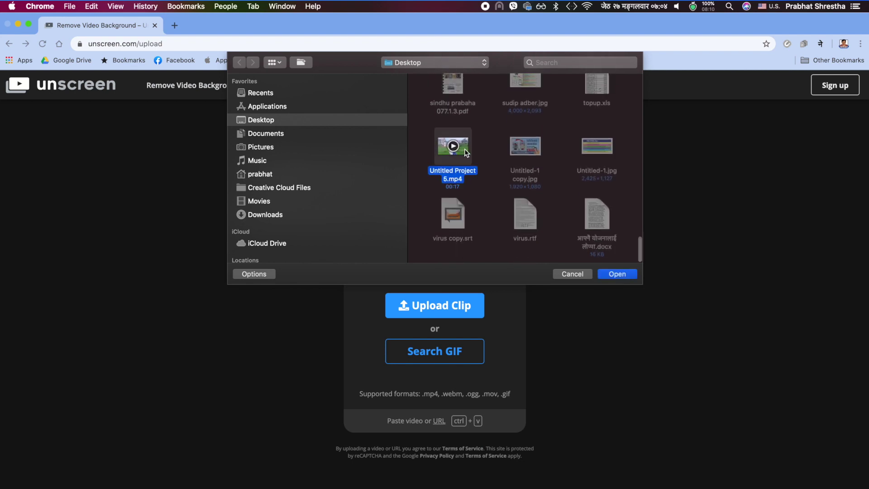
{"action": "left_click", "coordinate": [618, 275]}
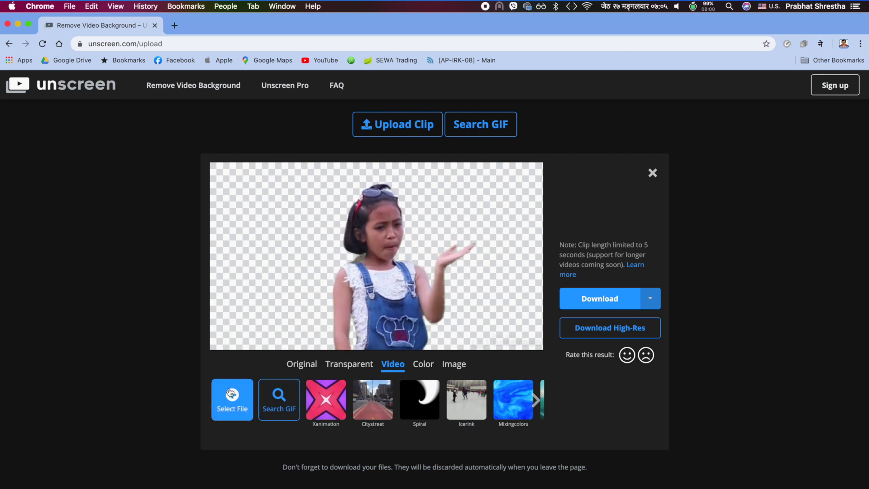
- Use the Desktop photo IMG_2466.JPG as the clip's background
{"action": "left_click", "coordinate": [233, 398]}
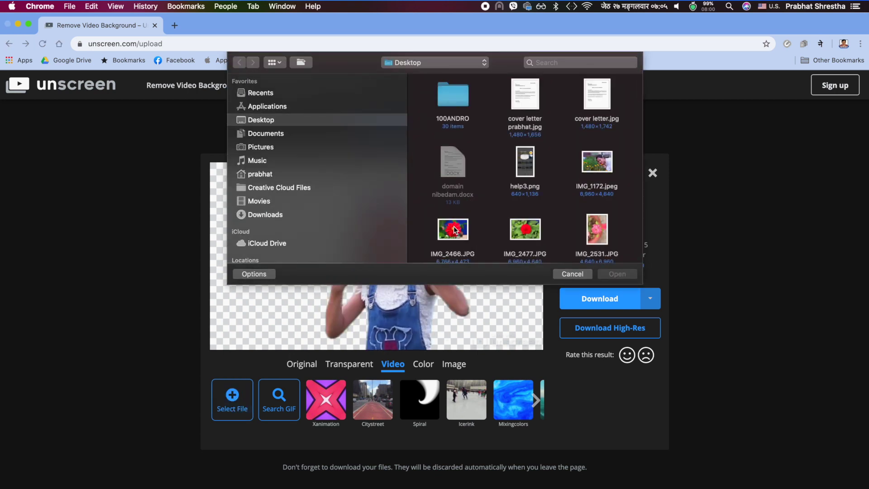
{"action": "left_click", "coordinate": [617, 274]}
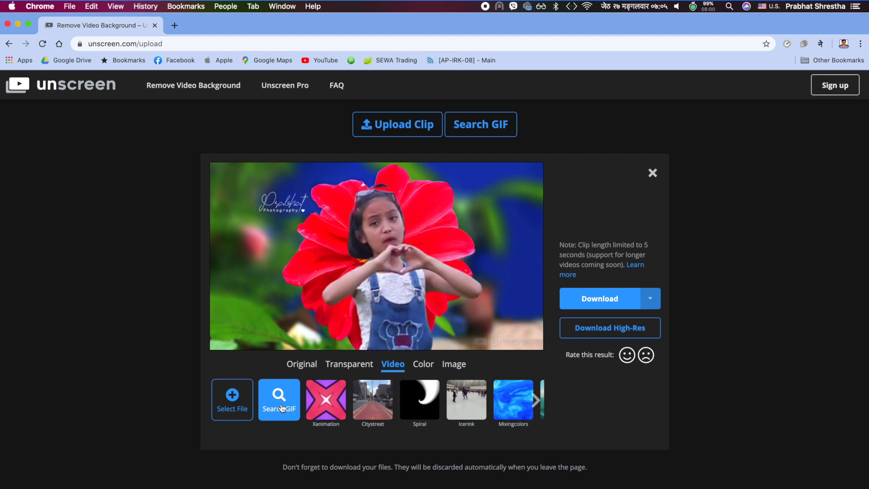
- Search GIFs for 'sky' and set the blue-sky clouds GIF as background
{"action": "left_click", "coordinate": [279, 398]}
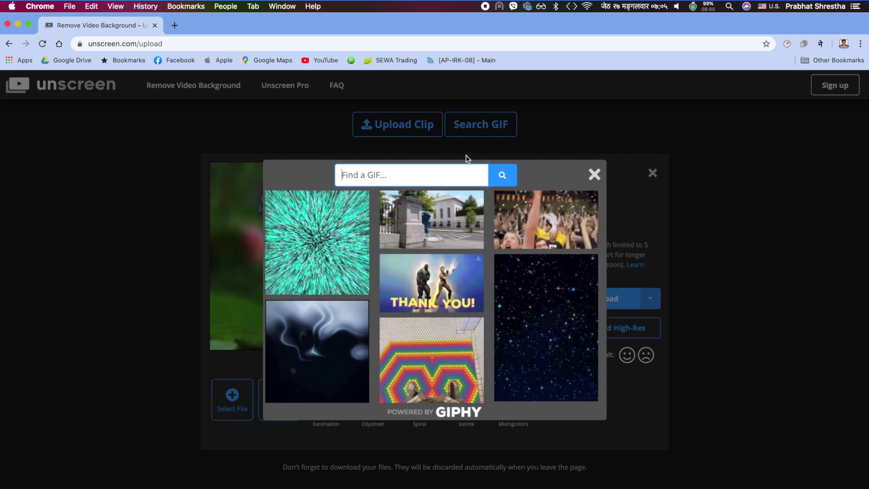
{"action": "type", "text": "sky"}
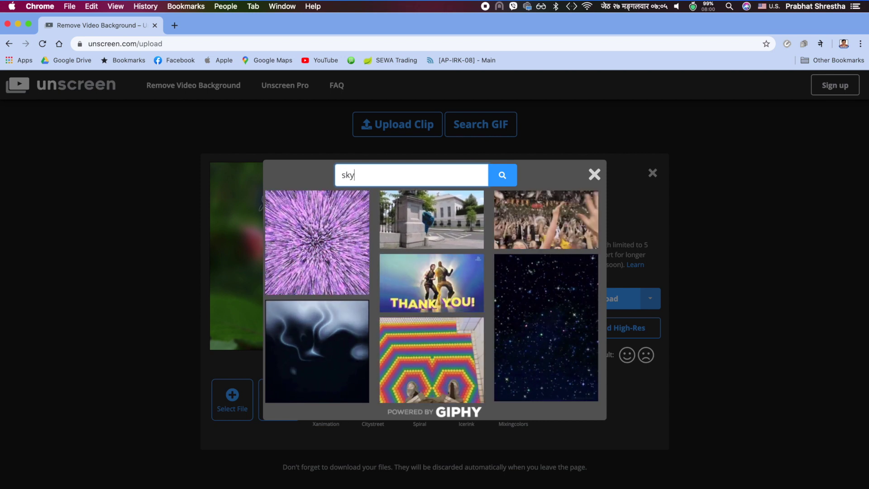
{"action": "left_click", "coordinate": [501, 174]}
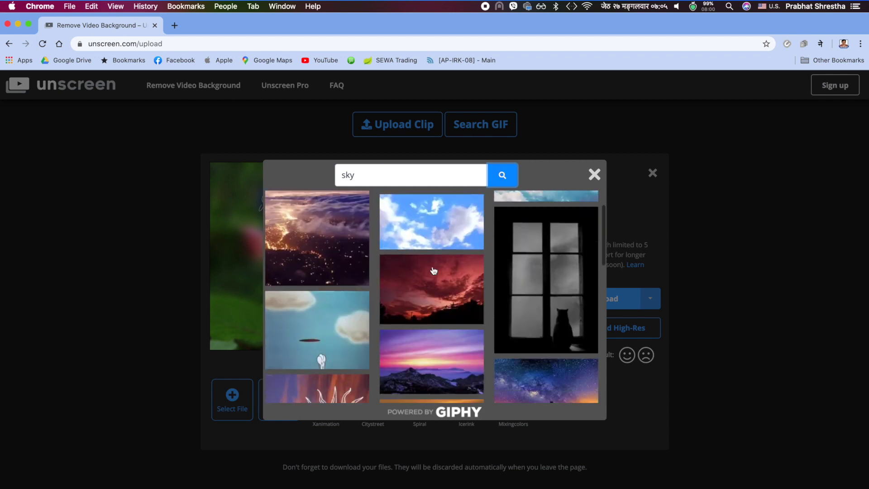
{"action": "scroll", "coordinate": [428, 272], "scroll_direction": "down", "scroll_amount": 5}
{"action": "scroll", "coordinate": [421, 272], "scroll_direction": "up", "scroll_amount": 5}
{"action": "left_click", "coordinate": [418, 272]}
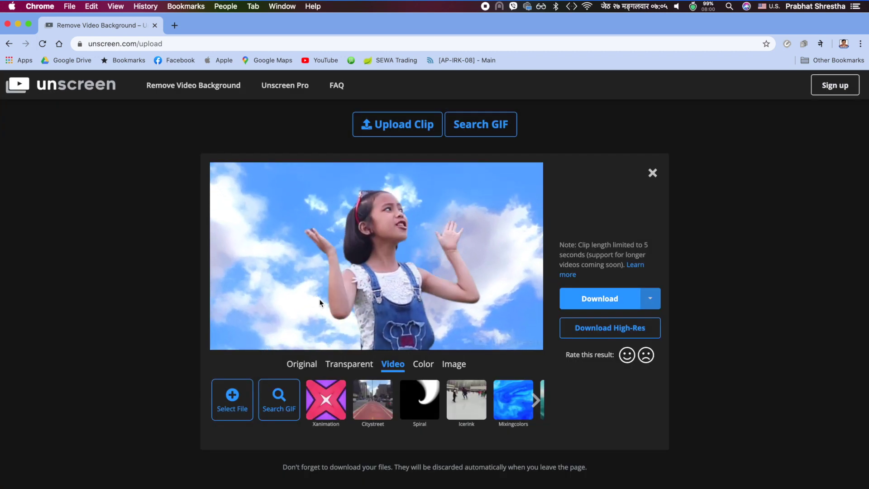
- Preview the Xanimation, Citystreet and Spiral video backgrounds
{"action": "left_click", "coordinate": [321, 403]}
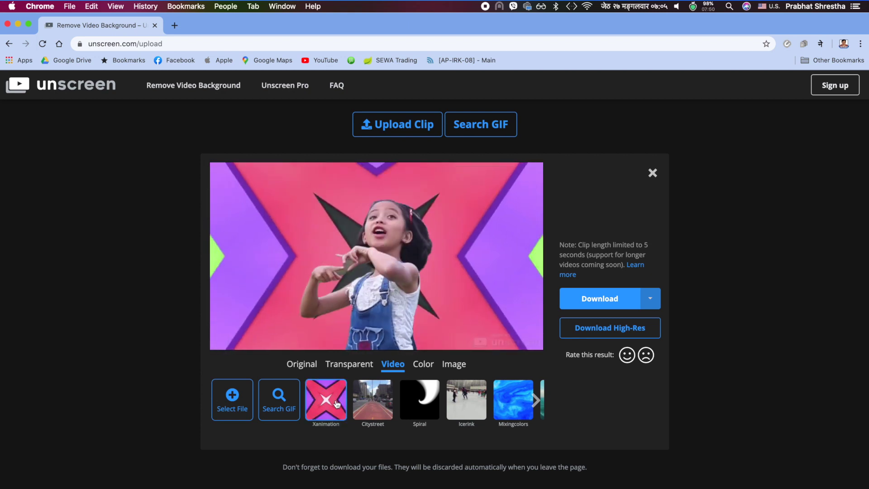
{"action": "left_click", "coordinate": [368, 404]}
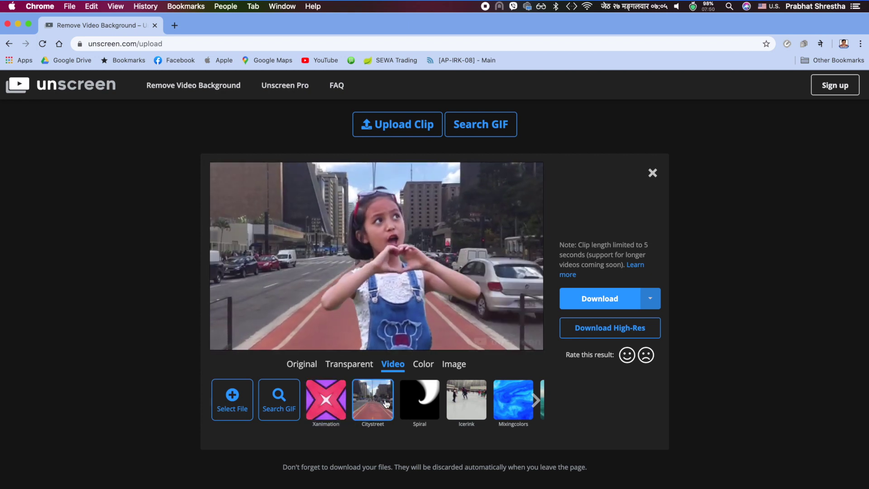
{"action": "left_click", "coordinate": [419, 400]}
- Try the Coast background, then settle on the Citystreet road scene
{"action": "scroll", "coordinate": [495, 408], "scroll_direction": "right", "scroll_amount": 5}
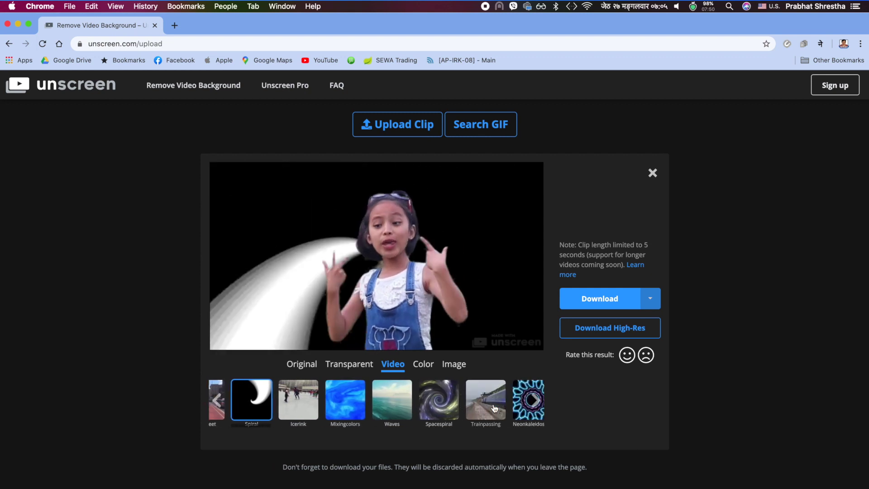
{"action": "scroll", "coordinate": [495, 409], "scroll_direction": "right", "scroll_amount": 5}
{"action": "scroll", "coordinate": [495, 408], "scroll_direction": "right", "scroll_amount": 5}
{"action": "scroll", "coordinate": [495, 408], "scroll_direction": "right", "scroll_amount": 5}
{"action": "scroll", "coordinate": [495, 408], "scroll_direction": "right", "scroll_amount": 5}
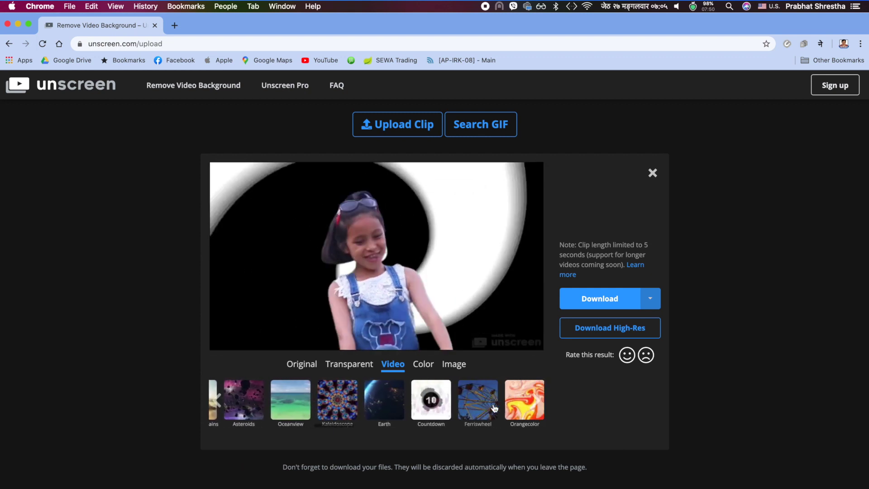
{"action": "scroll", "coordinate": [495, 408], "scroll_direction": "right", "scroll_amount": 5}
{"action": "left_click", "coordinate": [442, 405]}
{"action": "scroll", "coordinate": [442, 404], "scroll_direction": "right", "scroll_amount": 5}
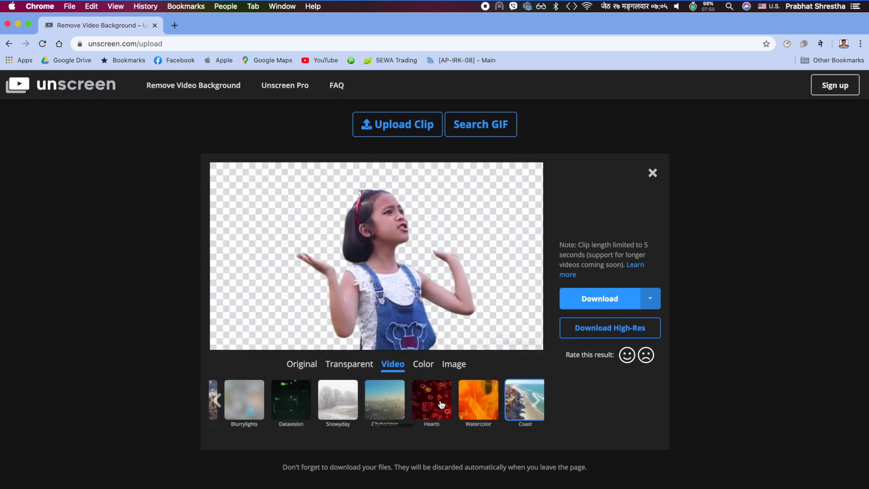
{"action": "scroll", "coordinate": [442, 404], "scroll_direction": "right", "scroll_amount": 5}
{"action": "scroll", "coordinate": [442, 404], "scroll_direction": "right", "scroll_amount": 5}
{"action": "scroll", "coordinate": [408, 403], "scroll_direction": "right", "scroll_amount": 5}
{"action": "left_click", "coordinate": [373, 400]}
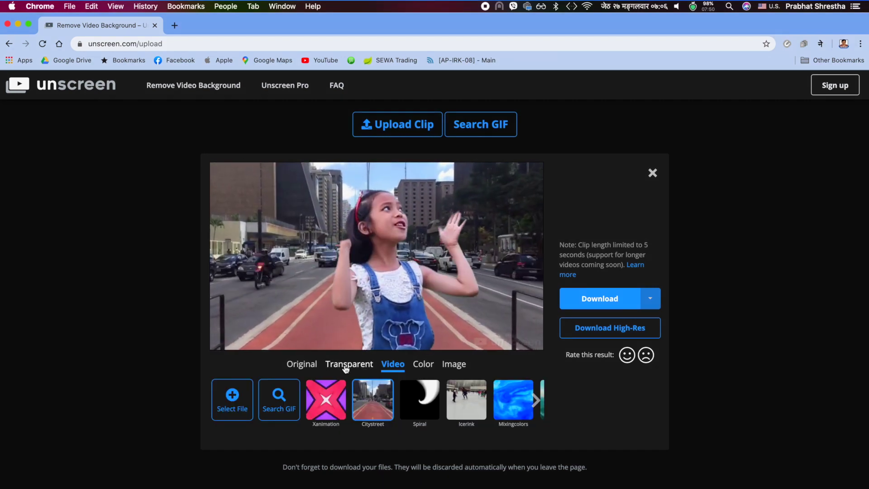
- Compare transparent and original backdrops, then try Pomegranate and Seance colour backgrounds
{"action": "left_click", "coordinate": [346, 364]}
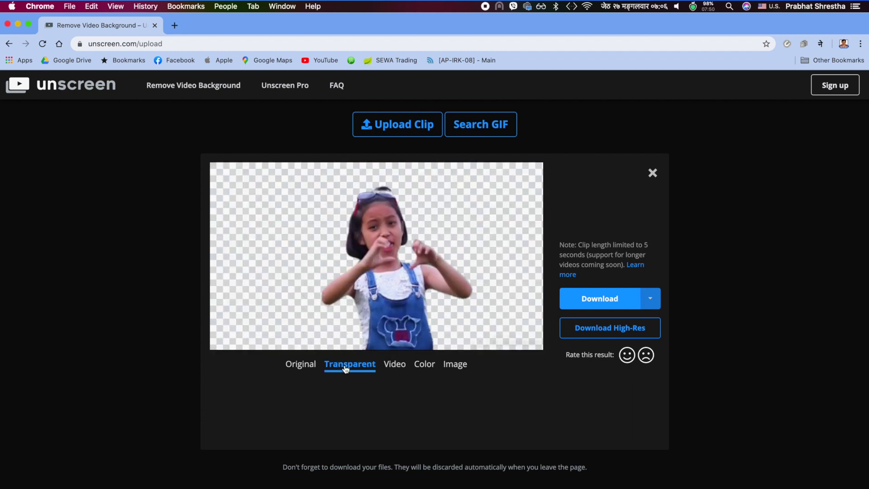
{"action": "left_click", "coordinate": [303, 367]}
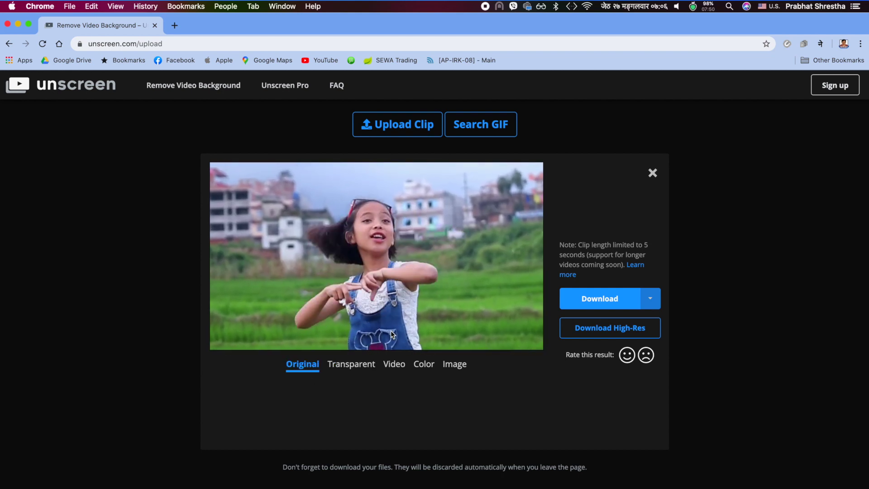
{"action": "left_click", "coordinate": [394, 365]}
{"action": "left_click", "coordinate": [420, 366]}
{"action": "left_click", "coordinate": [373, 400]}
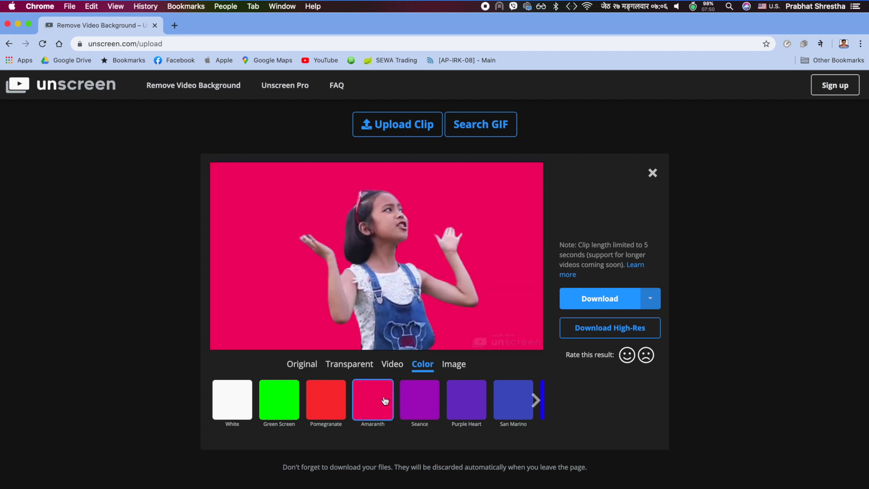
{"action": "left_click", "coordinate": [337, 403]}
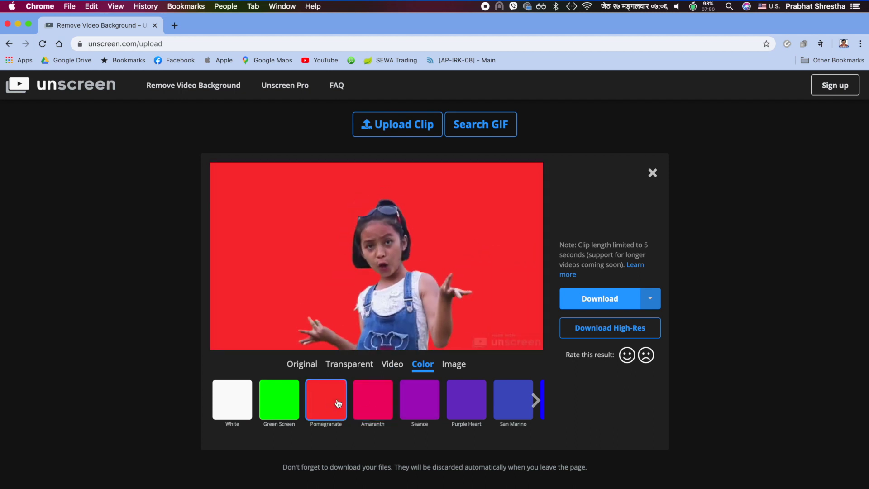
{"action": "left_click", "coordinate": [466, 401]}
{"action": "left_click", "coordinate": [427, 404]}
- Try the Colors, Leaf and Autumn images, then revert to transparent and show video backgrounds
{"action": "left_click", "coordinate": [453, 364]}
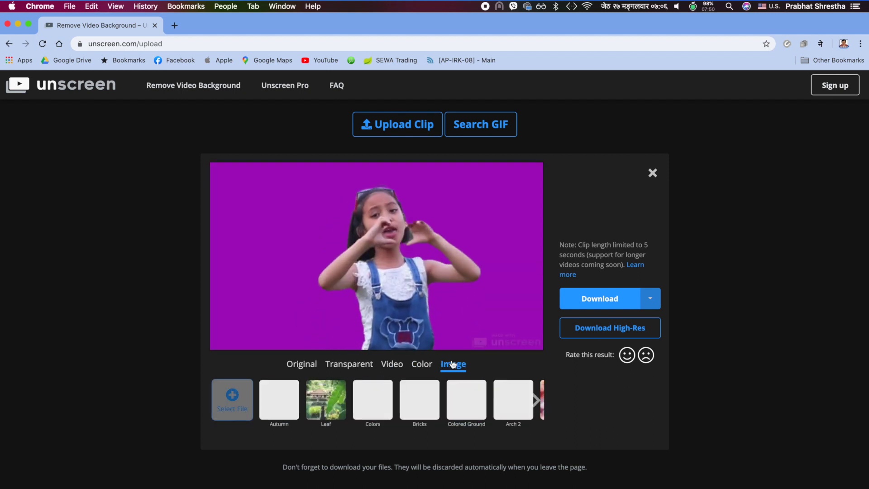
{"action": "left_click", "coordinate": [358, 417]}
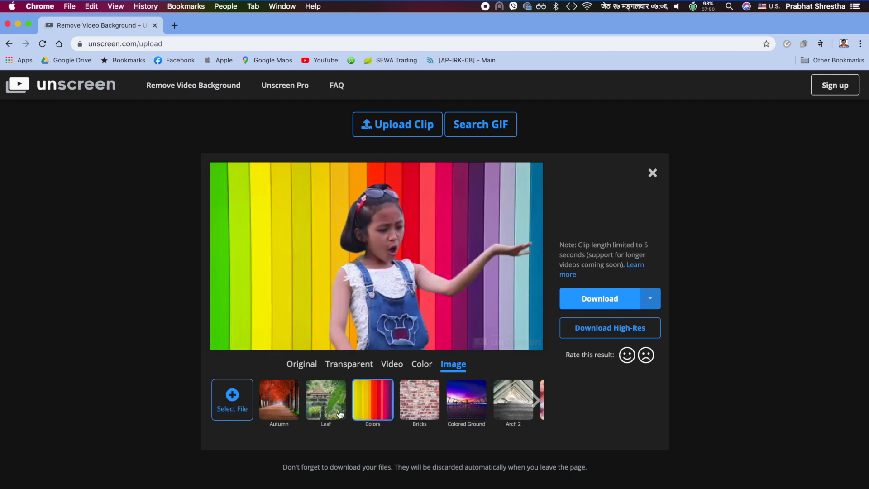
{"action": "left_click", "coordinate": [324, 410]}
{"action": "left_click", "coordinate": [296, 410]}
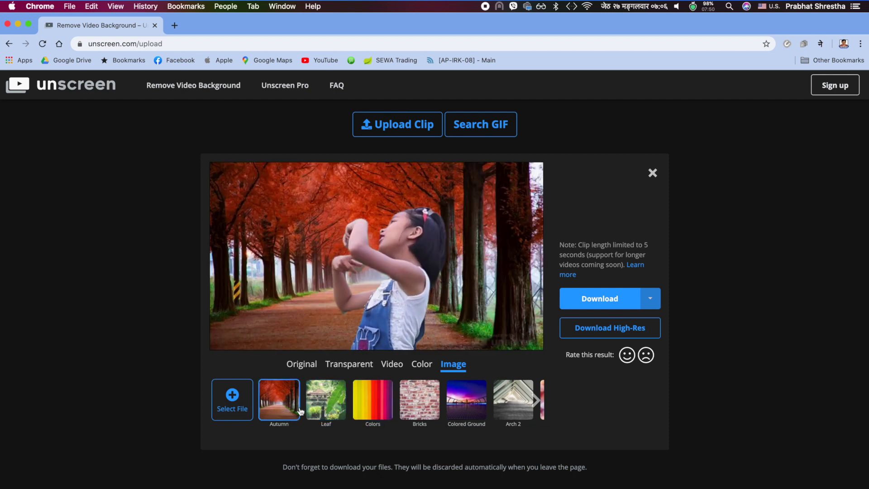
{"action": "left_click", "coordinate": [348, 365]}
{"action": "left_click", "coordinate": [392, 366]}
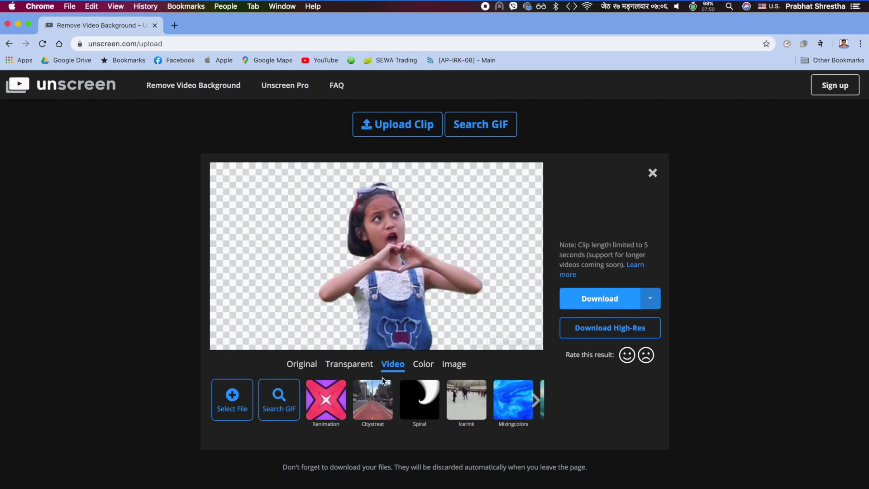
- Select the Citystreet video background and download the composite as an Animated PNG
{"action": "left_click", "coordinate": [373, 409]}
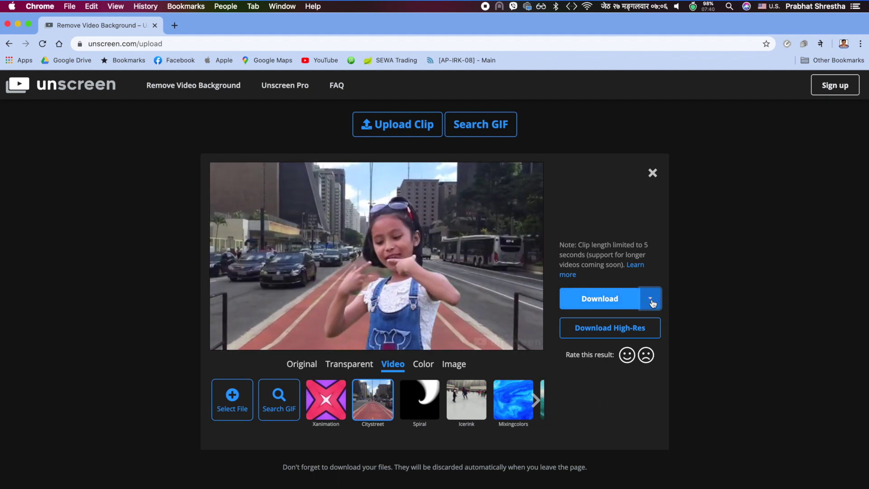
{"action": "left_click", "coordinate": [652, 301]}
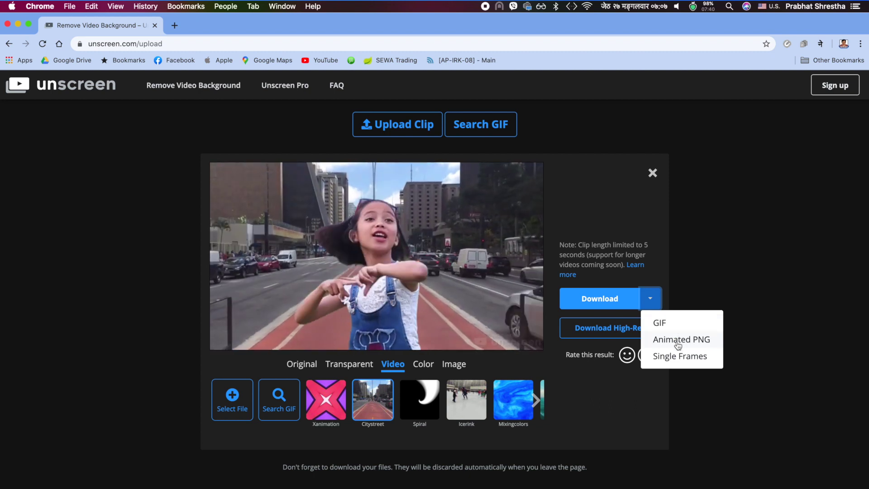
{"action": "left_click", "coordinate": [678, 345]}
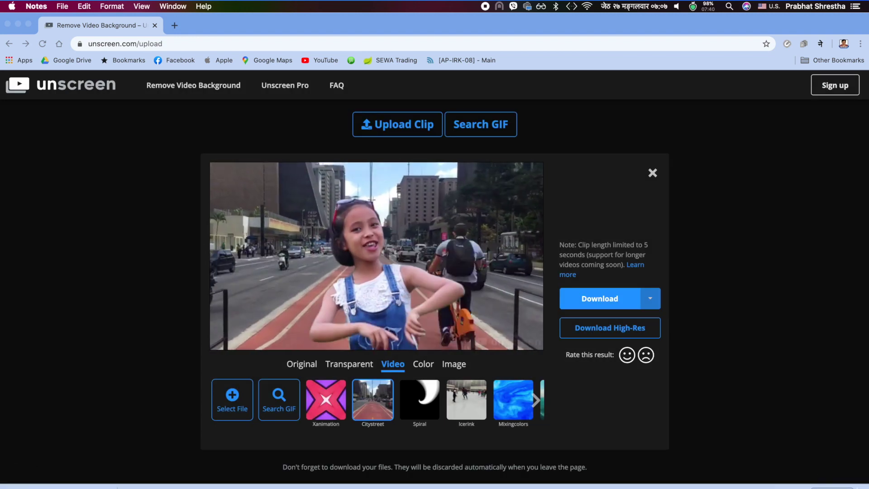
- Reveal Untitled-Project-5-unscreen (9).png in Finder, Quick Look its animation, and return to Unscreen
{"action": "left_click", "coordinate": [823, 486]}
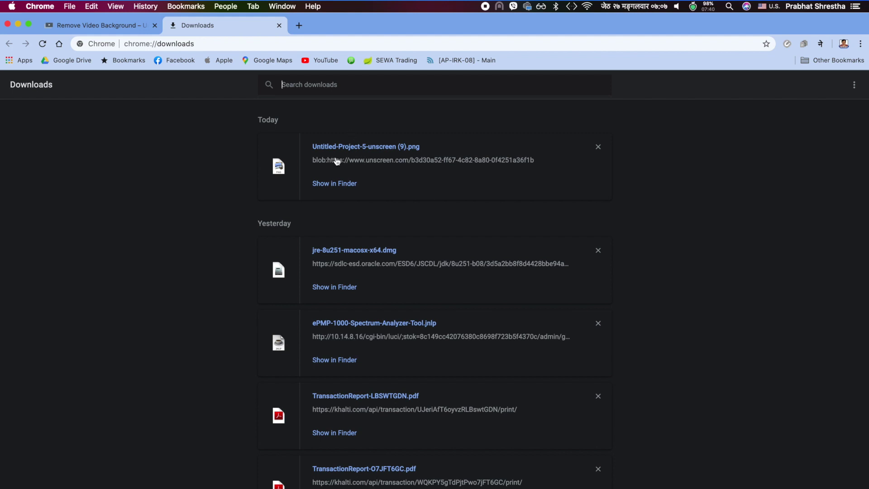
{"action": "left_click", "coordinate": [335, 183]}
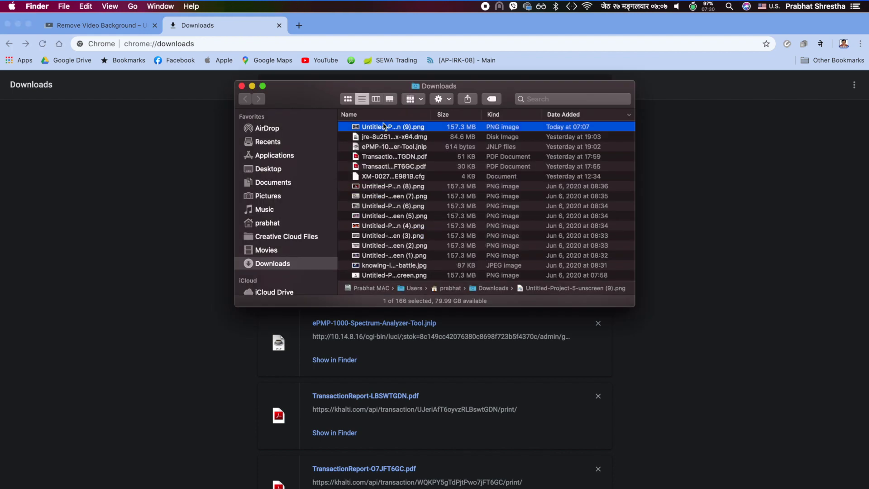
{"action": "key", "text": "space"}
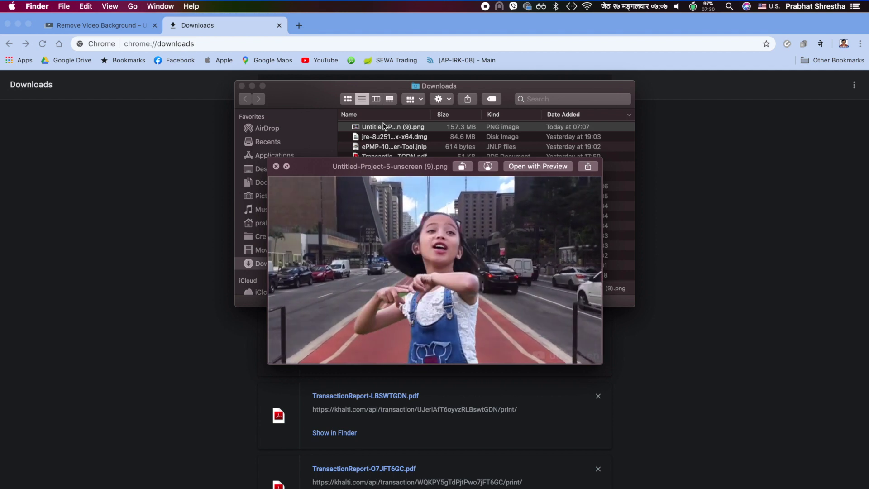
{"action": "key", "text": "space"}
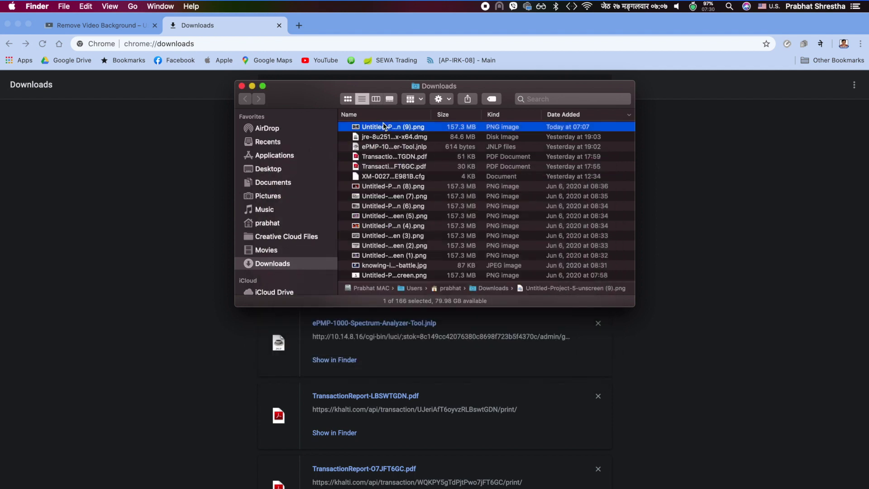
{"action": "left_click", "coordinate": [158, 287]}
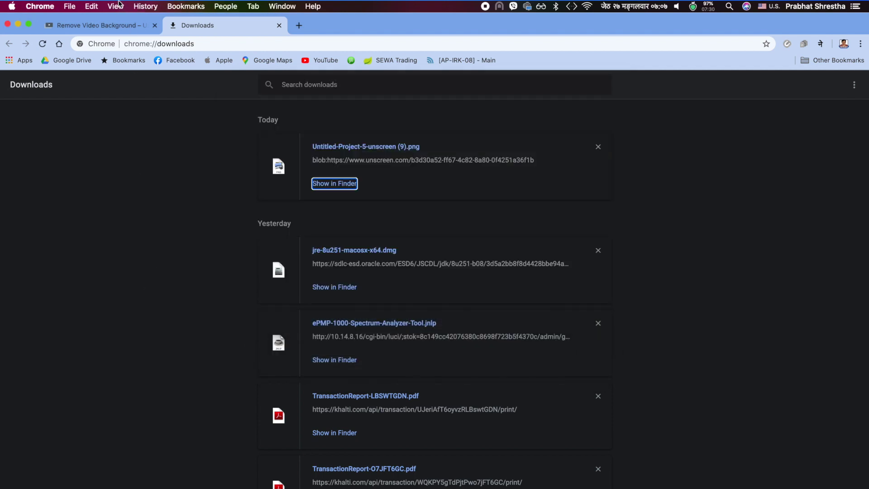
{"action": "left_click", "coordinate": [115, 25]}
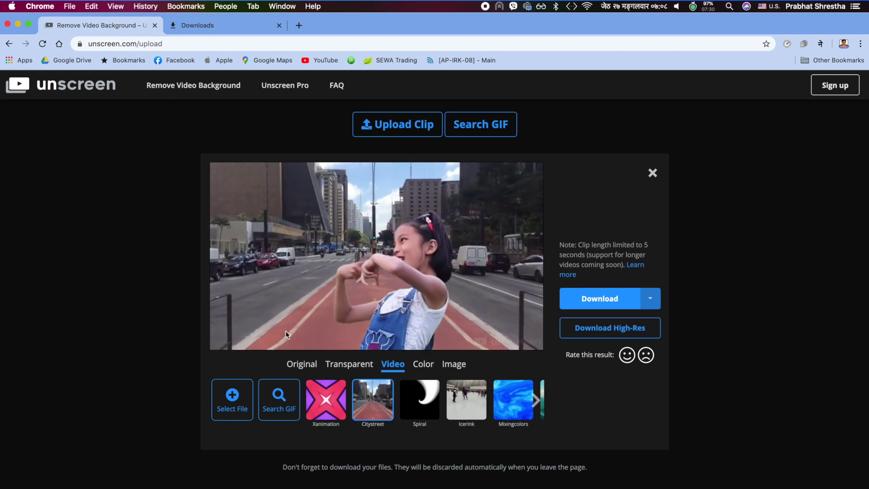
- Switch to the Transparent backdrop and download the clip as a GIF
{"action": "left_click", "coordinate": [349, 364]}
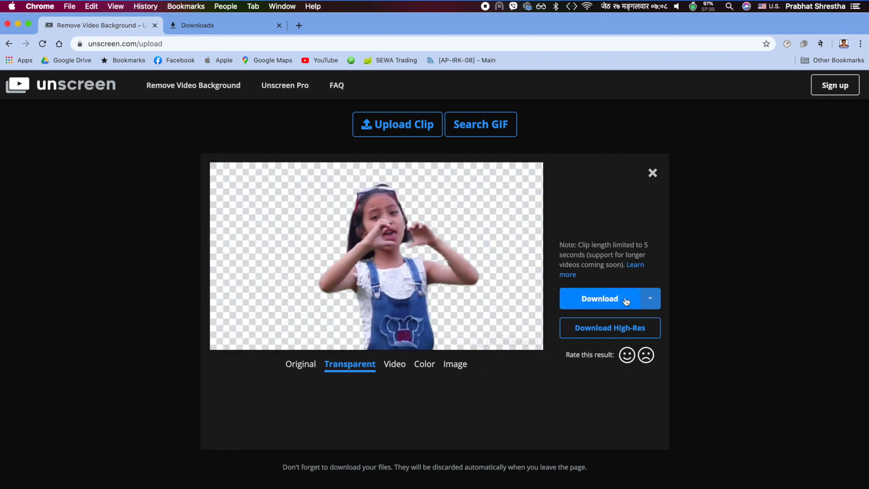
{"action": "left_click", "coordinate": [651, 298]}
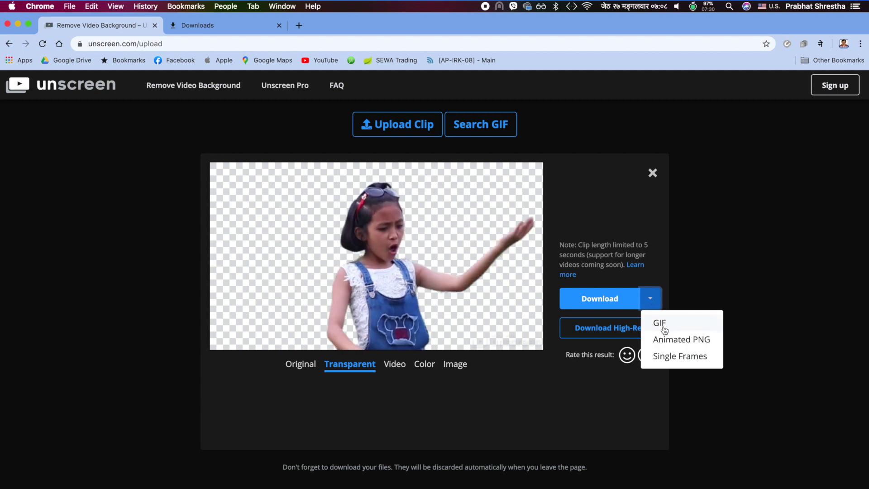
{"action": "left_click", "coordinate": [668, 342]}
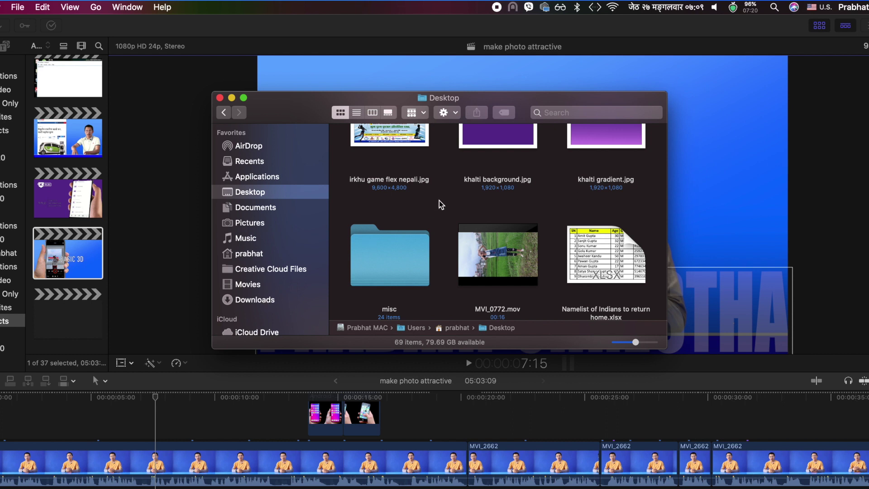
- Preview Untitled-Project-5-unscreen (10).png in Downloads and drag it onto the Final Cut Pro timeline
{"action": "left_click", "coordinate": [283, 301]}
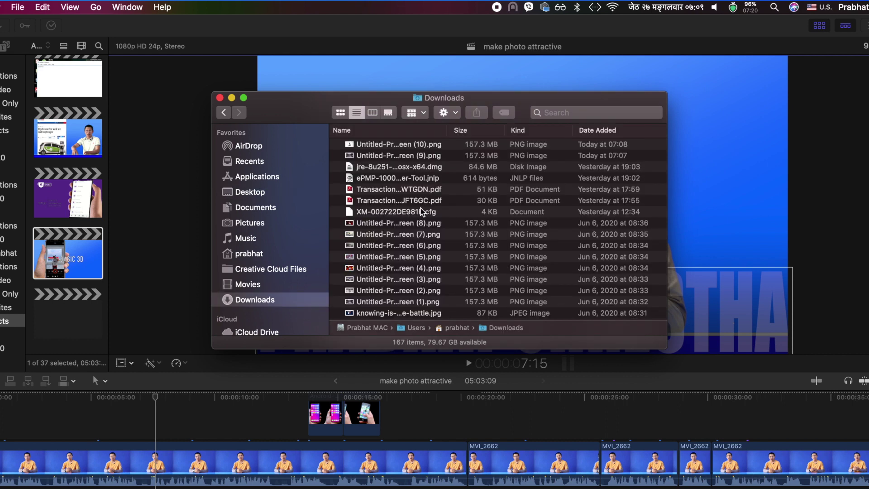
{"action": "left_click", "coordinate": [430, 145]}
{"action": "key", "text": "space"}
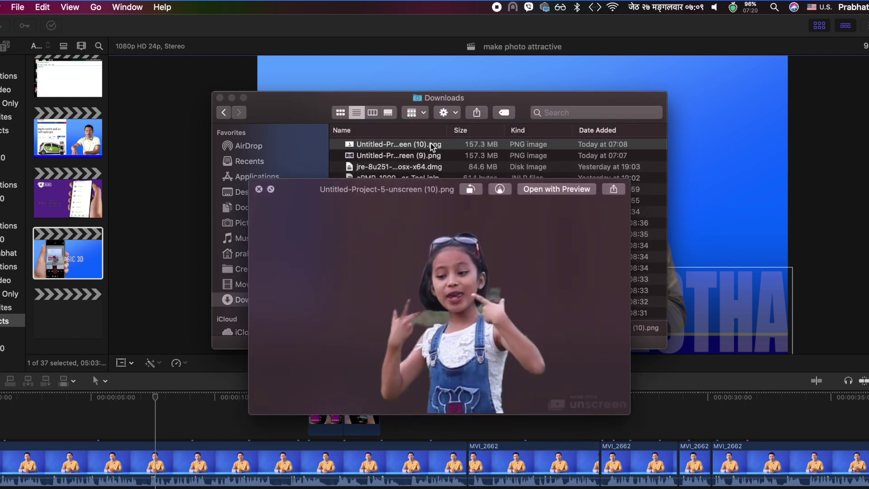
{"action": "key", "text": "space"}
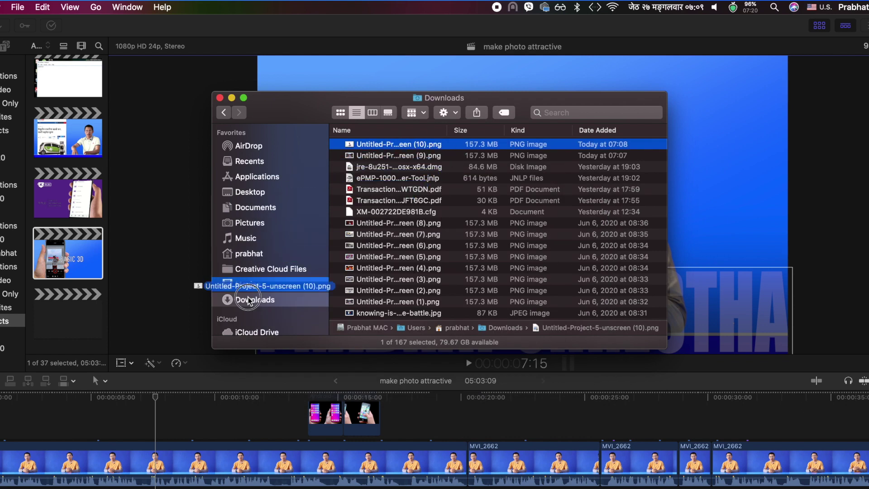
{"action": "left_click_drag", "start_coordinate": [377, 167], "coordinate": [58, 423]}
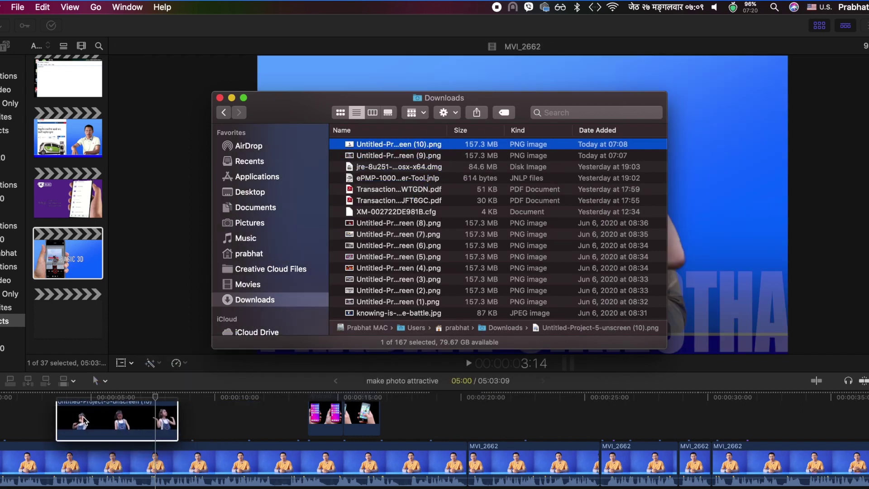
{"action": "left_click", "coordinate": [85, 421]}
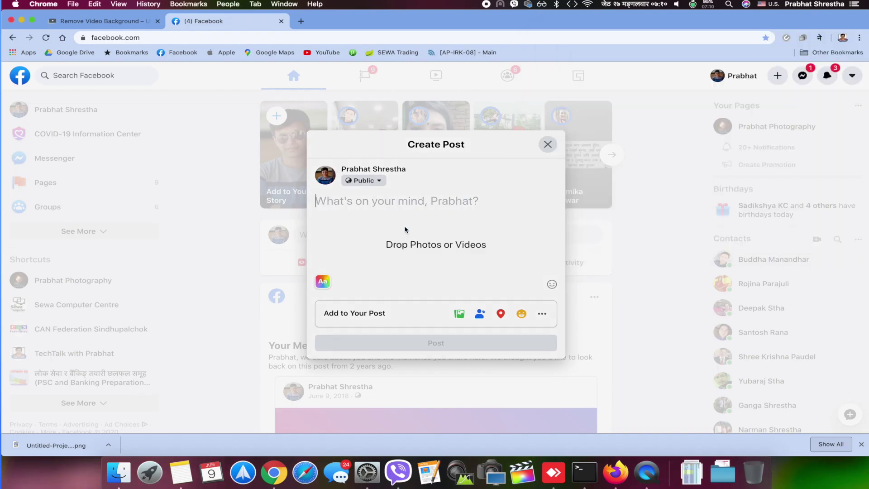
- Attach the transparent dancing-girl PNG animation from Downloads to the new Facebook post
{"action": "left_click_drag", "start_coordinate": [473, 192], "coordinate": [405, 229]}
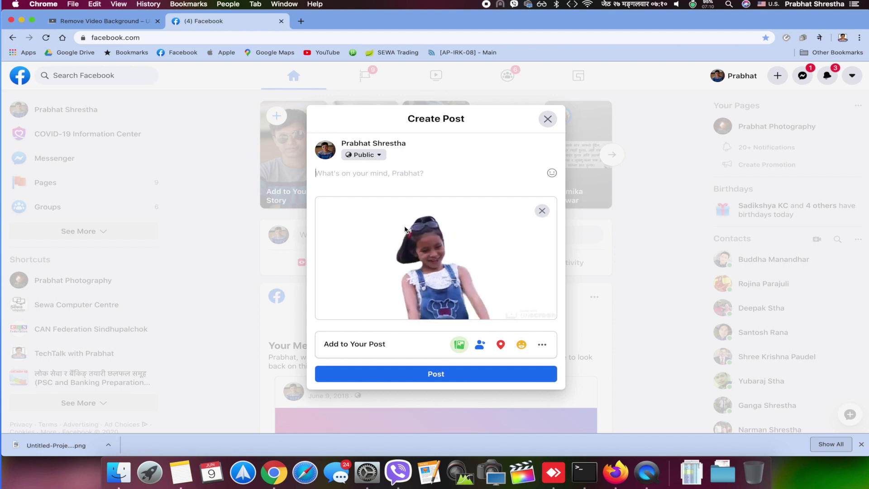
{"action": "left_click", "coordinate": [130, 484]}
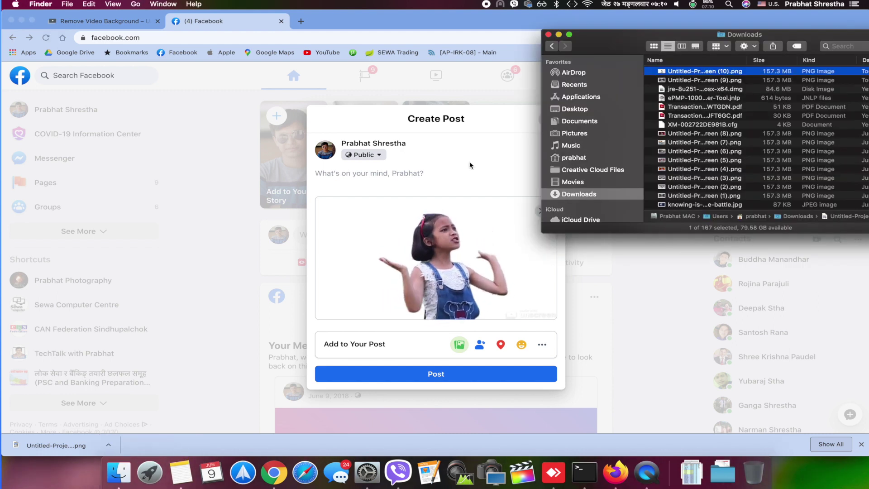
{"action": "left_click", "coordinate": [521, 227]}
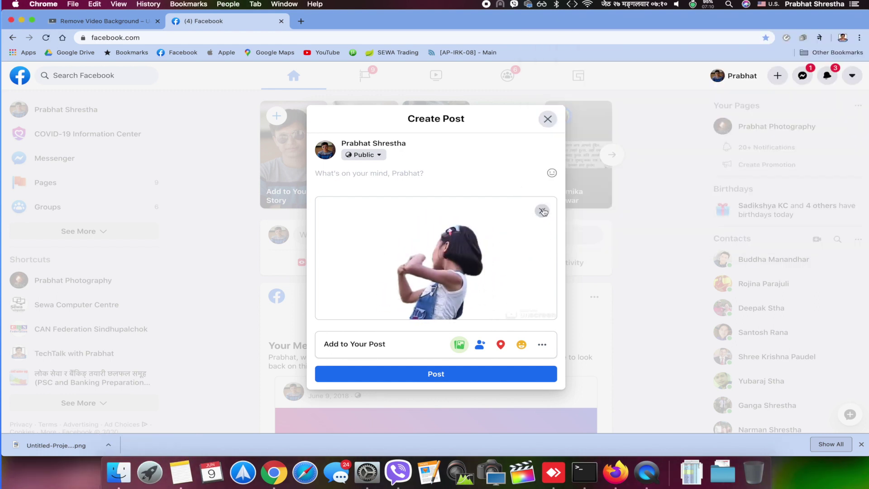